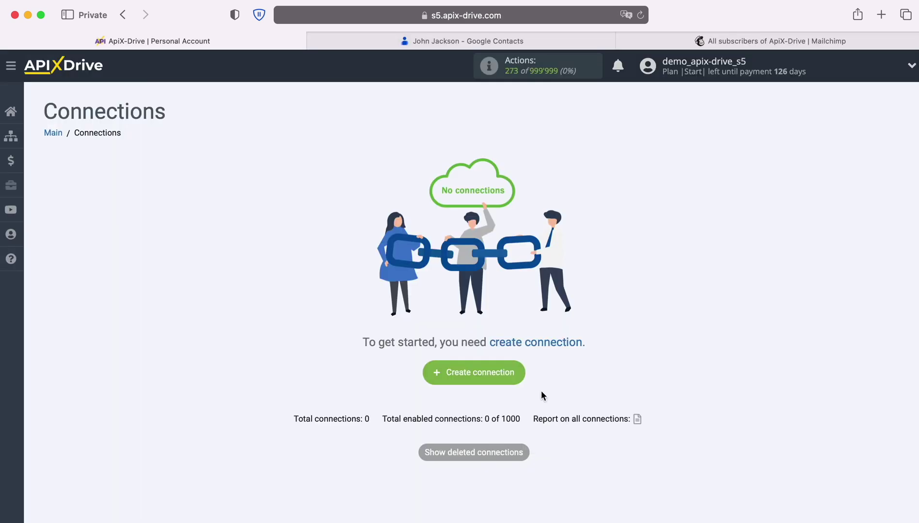
# Create a new connection with Google Contacts as the data source system
pyautogui.click(520, 373)
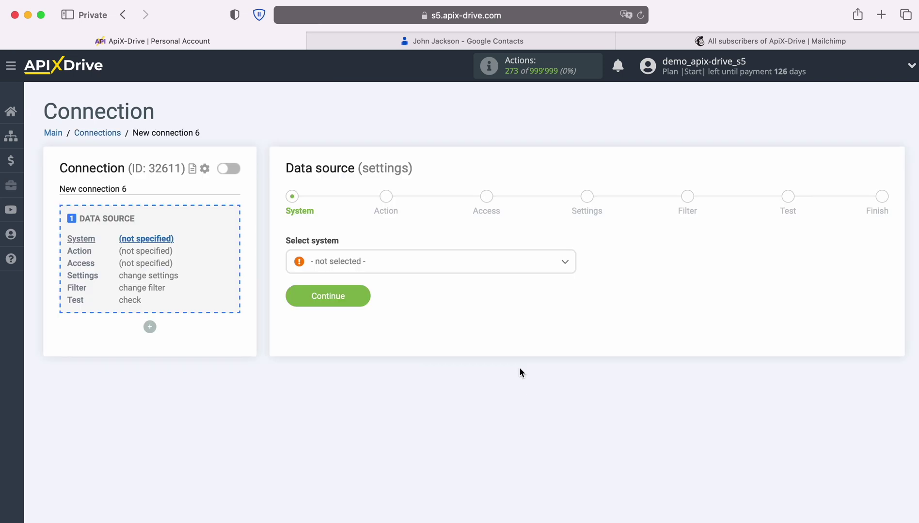
pyautogui.click(442, 270)
pyautogui.scroll(-15, 494, 370)
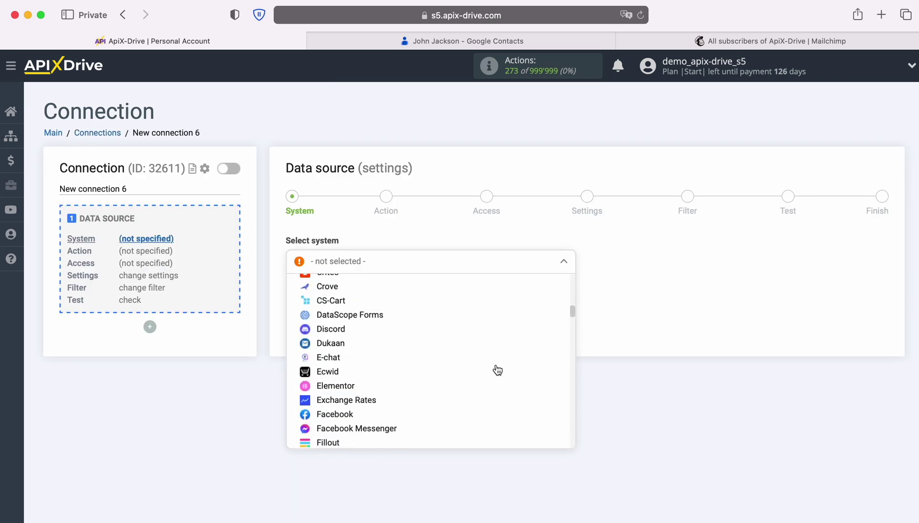
pyautogui.scroll(-15, 494, 369)
pyautogui.click(438, 392)
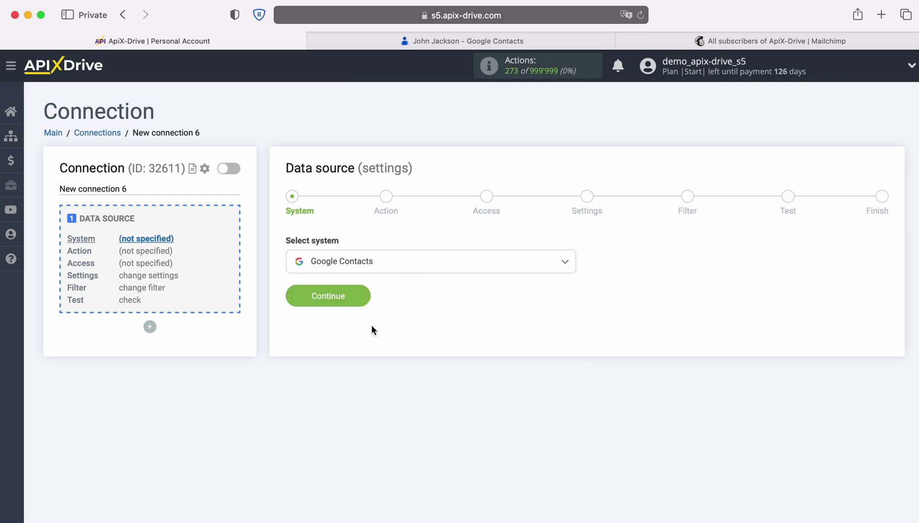
pyautogui.click(368, 297)
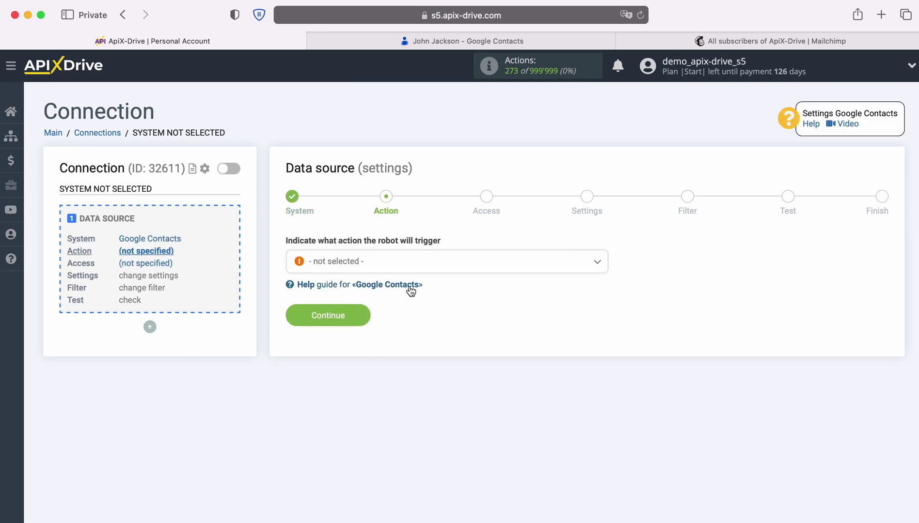
# Set the data source action to Get CONTACTS (new / modified) and continue to the access stage
pyautogui.click(456, 268)
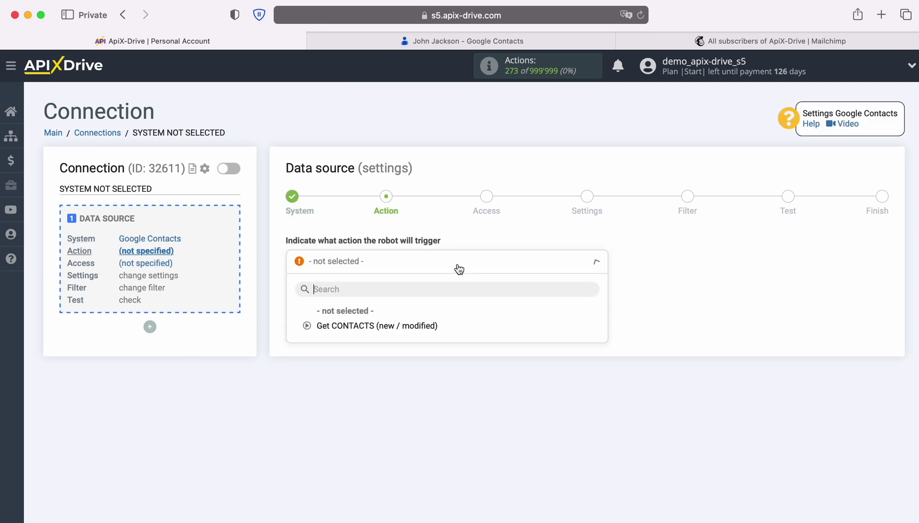
pyautogui.click(413, 327)
pyautogui.click(367, 316)
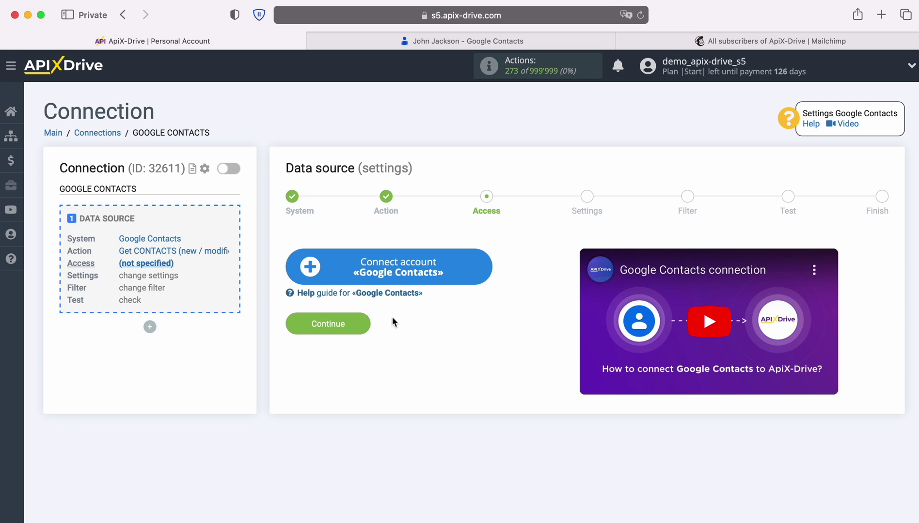
# Start connecting a Google Contacts account and sign in to Google with the saved e-mail and account password
pyautogui.click(479, 274)
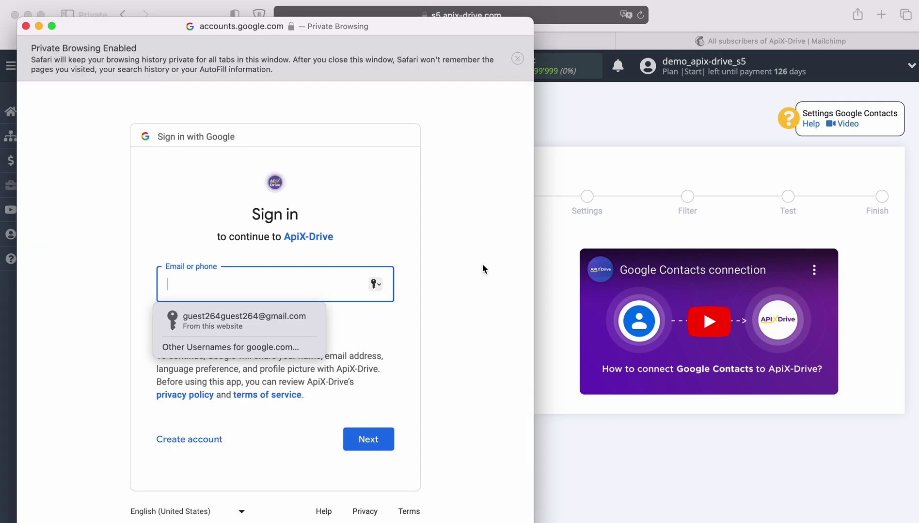
pyautogui.click(242, 319)
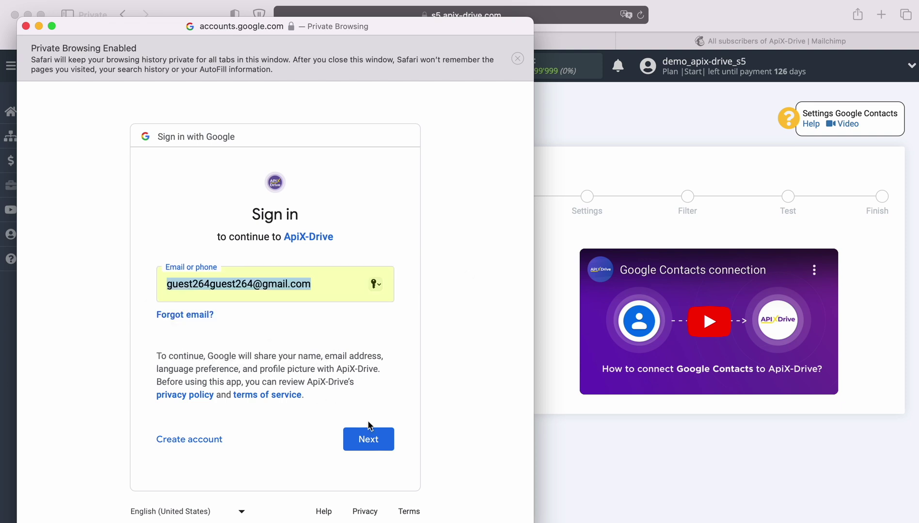
pyautogui.click(383, 439)
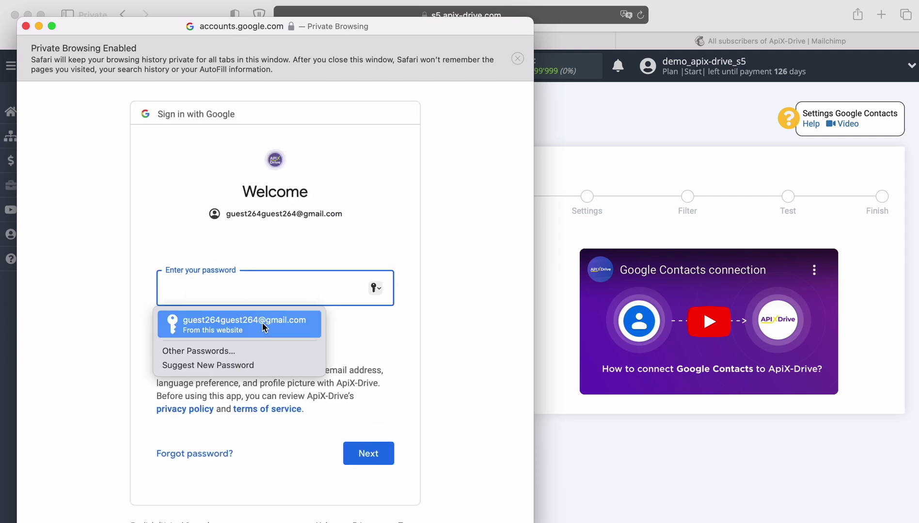
pyautogui.click(262, 323)
pyautogui.click(383, 450)
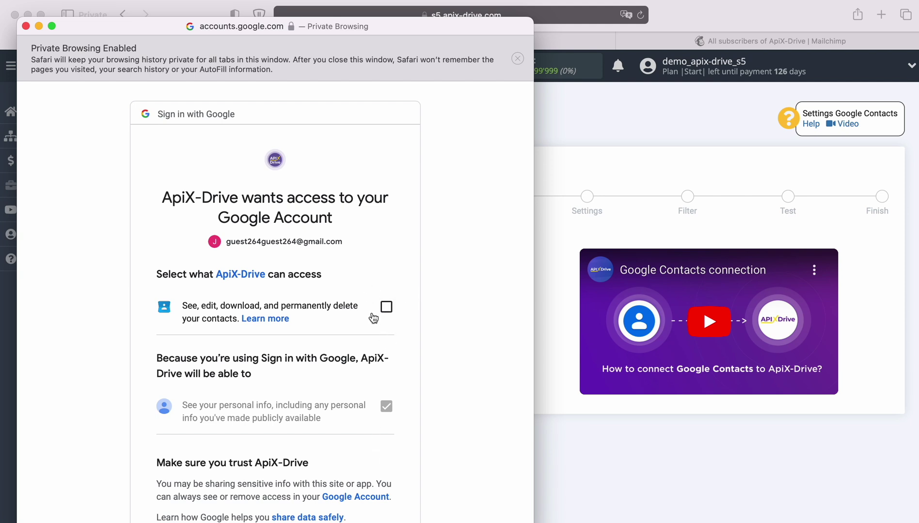
# Grant ApiX-Drive permission to see, edit, download and permanently delete the Google account's contacts
pyautogui.click(386, 307)
pyautogui.scroll(-1, 437, 362)
pyautogui.scroll(-3, 437, 363)
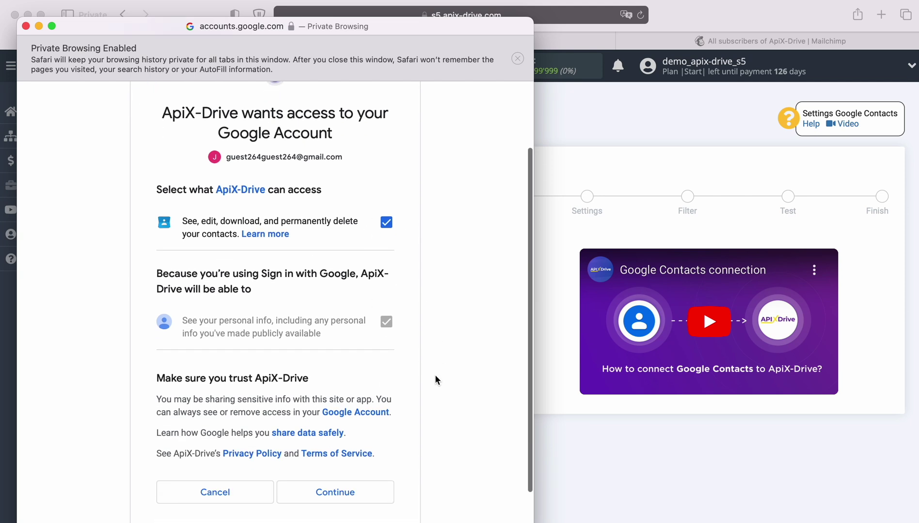
pyautogui.click(378, 497)
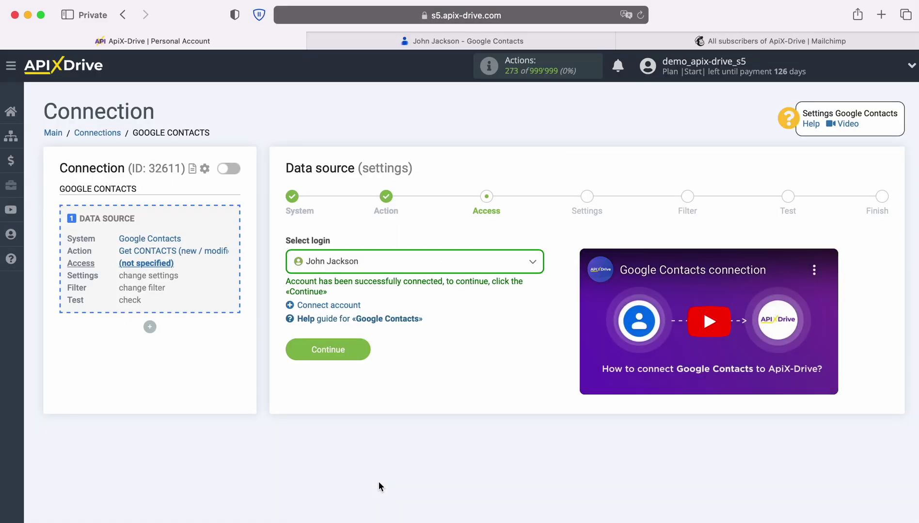
# Select the newly connected Google account as the data source login and continue
pyautogui.click(419, 262)
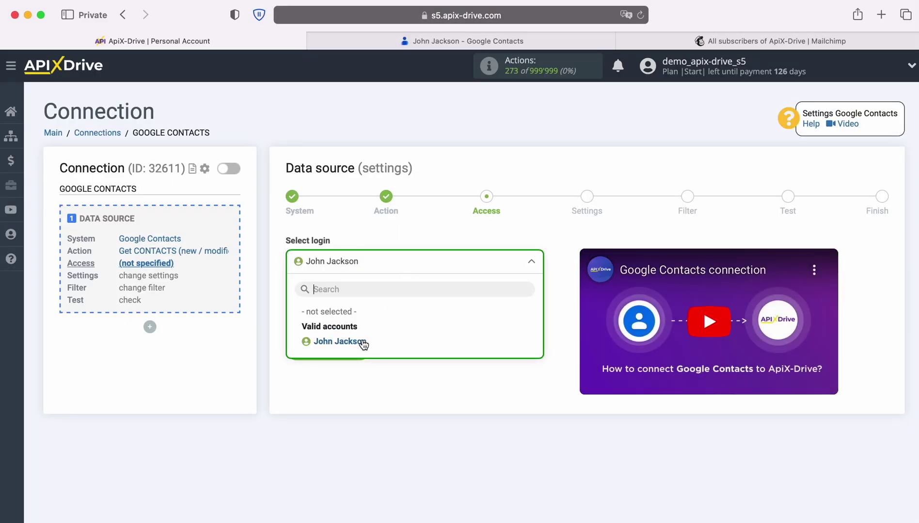
pyautogui.click(364, 341)
pyautogui.click(363, 350)
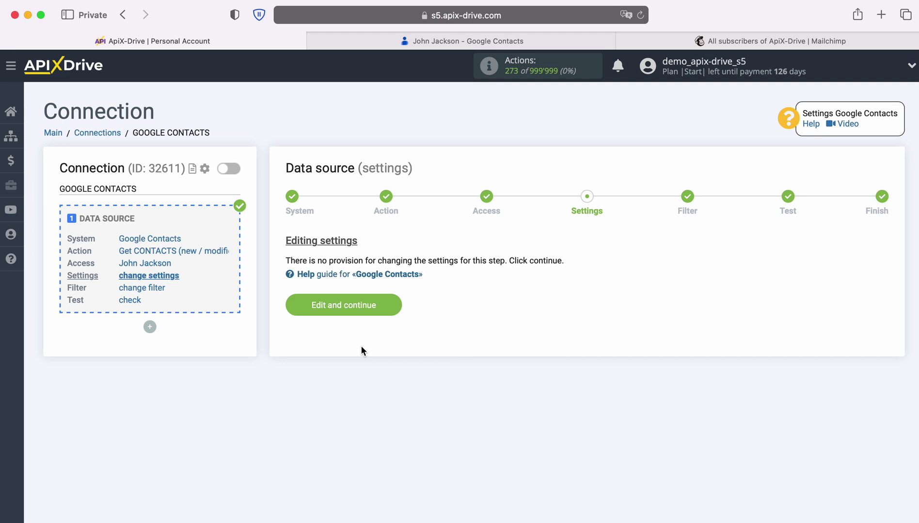
# Continue past the source settings and filter without adding conditions, review the test contact data, and complete the data source setup
pyautogui.click(396, 303)
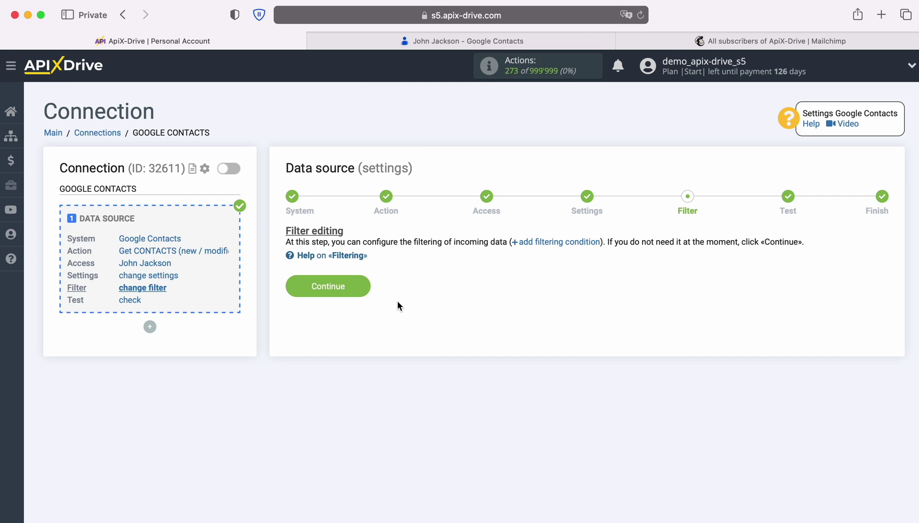
pyautogui.click(367, 286)
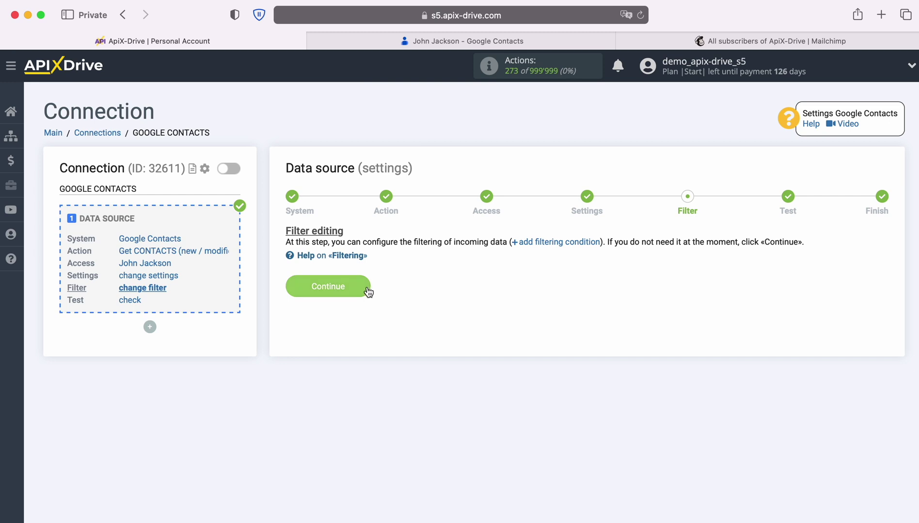
pyautogui.scroll(-5, 872, 348)
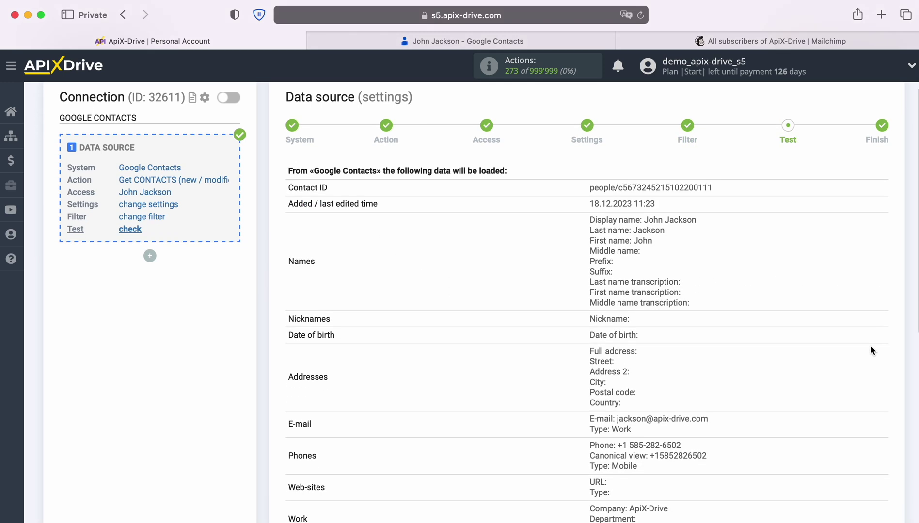
pyautogui.scroll(-1, 865, 344)
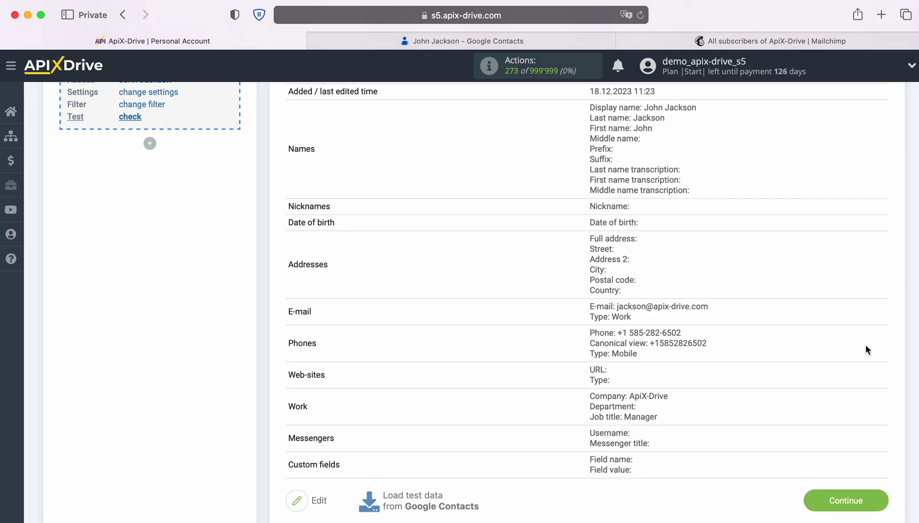
pyautogui.click(881, 499)
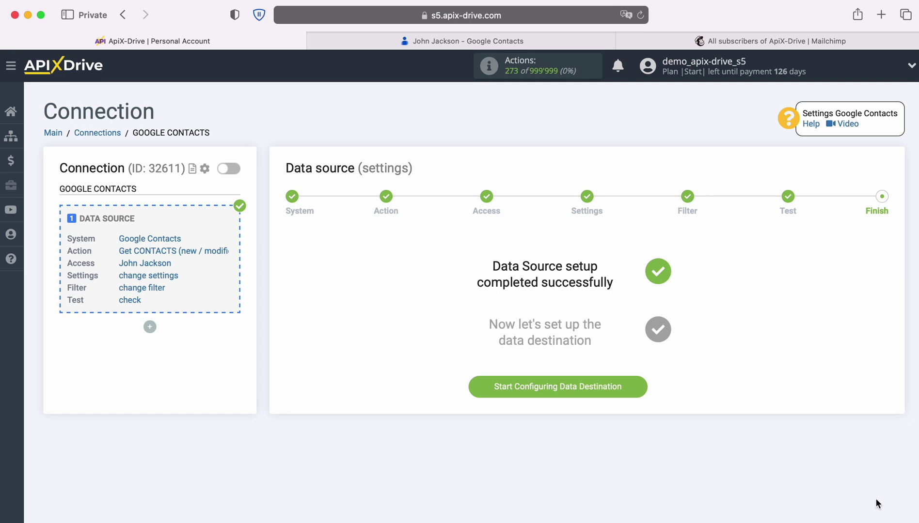
# Start configuring the data destination and choose MailChimp as its system
pyautogui.click(644, 383)
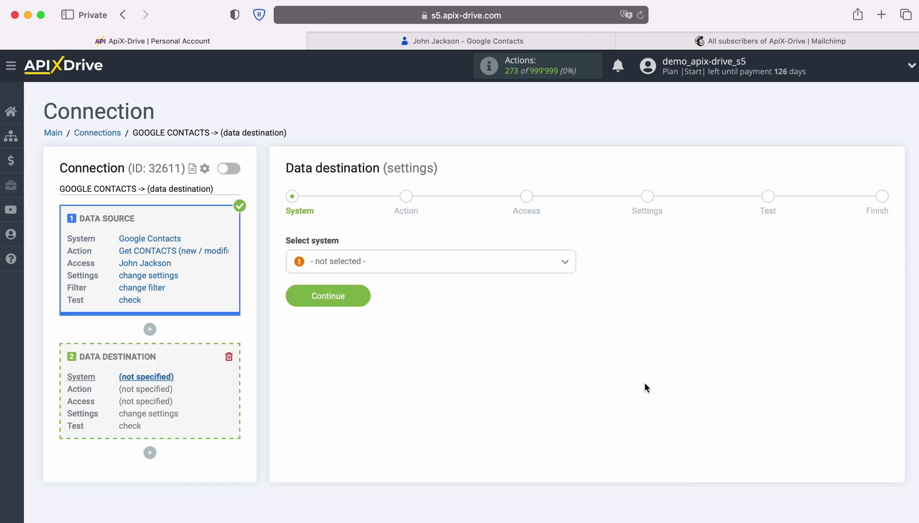
pyautogui.click(490, 270)
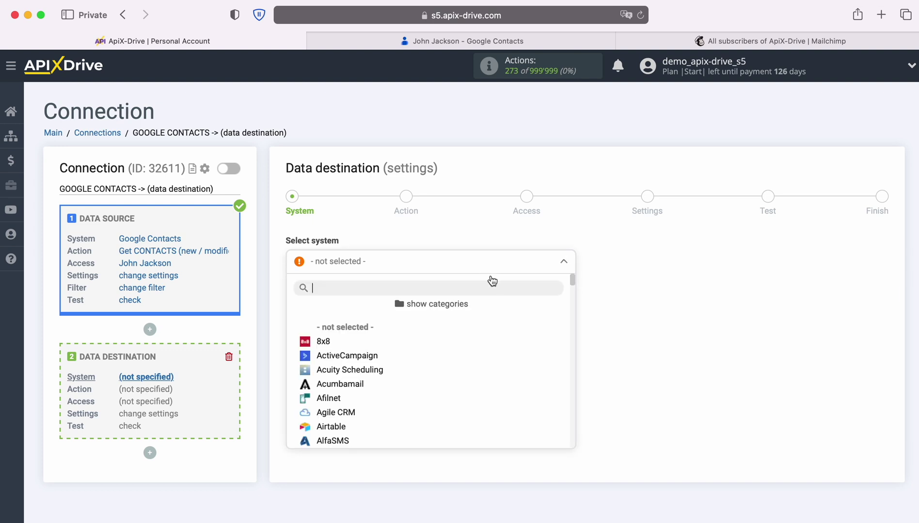
pyautogui.scroll(-5, 521, 388)
pyautogui.scroll(-10, 522, 382)
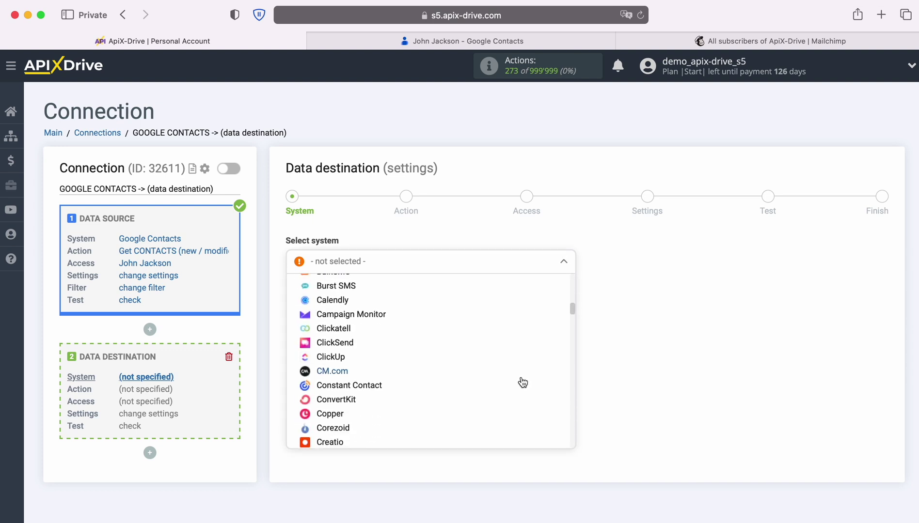
pyautogui.scroll(-10, 522, 383)
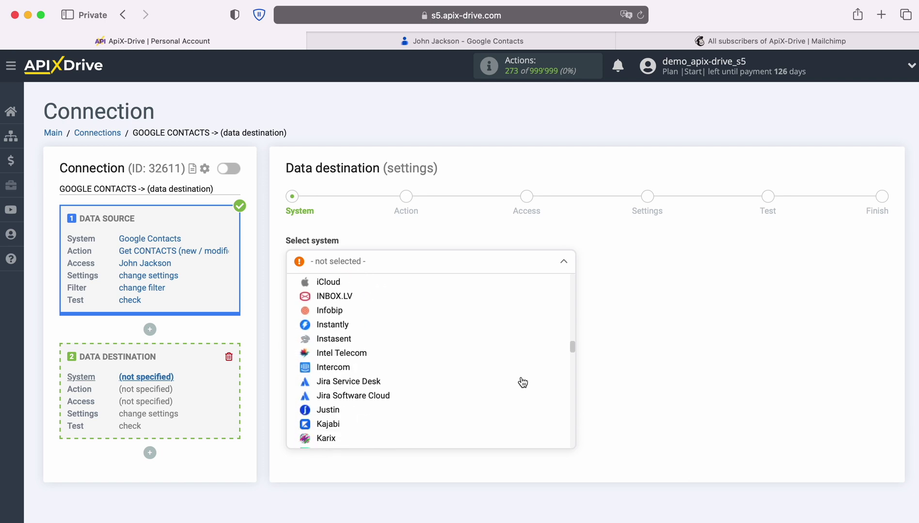
pyautogui.click(336, 360)
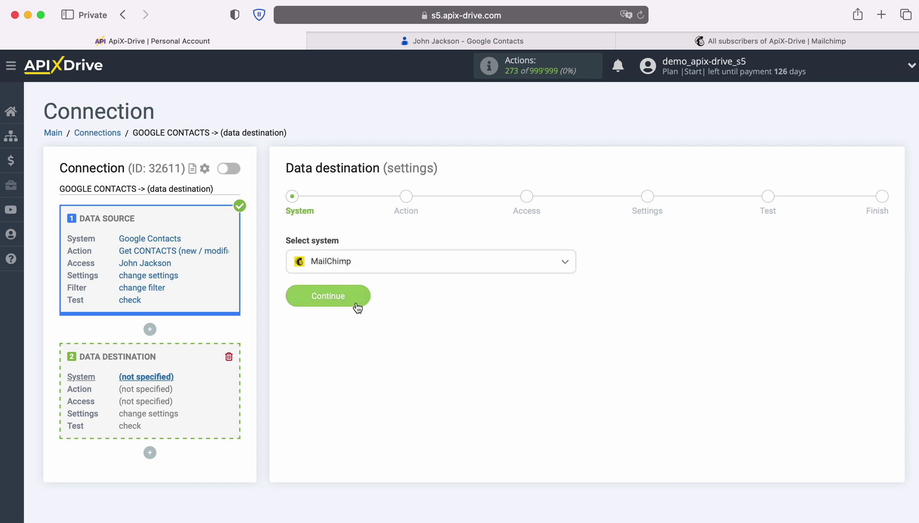
pyautogui.click(356, 298)
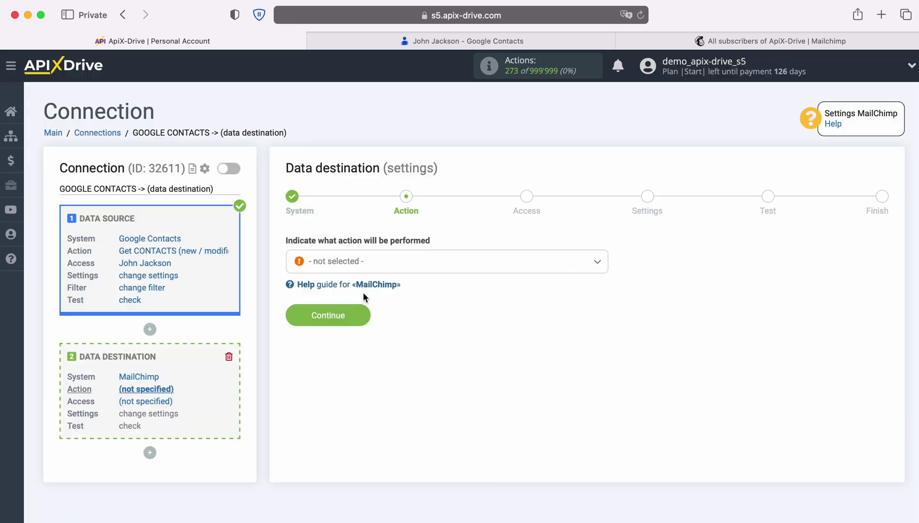
# Set the MailChimp destination action to Add CONTACT and continue to the access stage
pyautogui.click(416, 266)
pyautogui.click(357, 342)
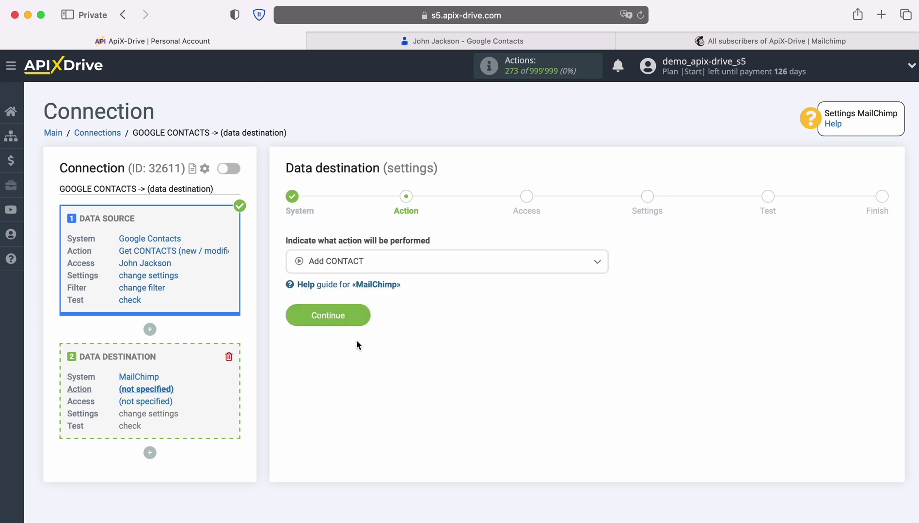
pyautogui.click(361, 317)
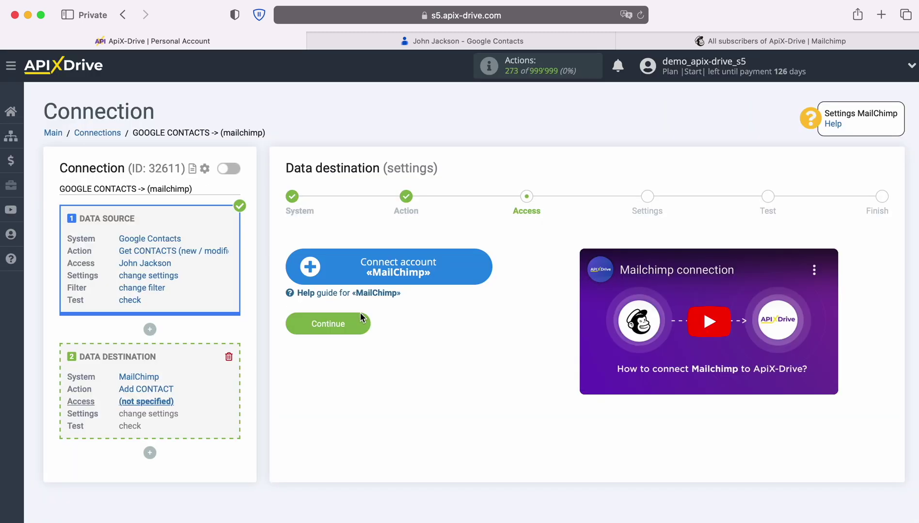
# Start connecting a MailChimp account, then switch to Mailchimp and open the profile's API keys page
pyautogui.click(487, 268)
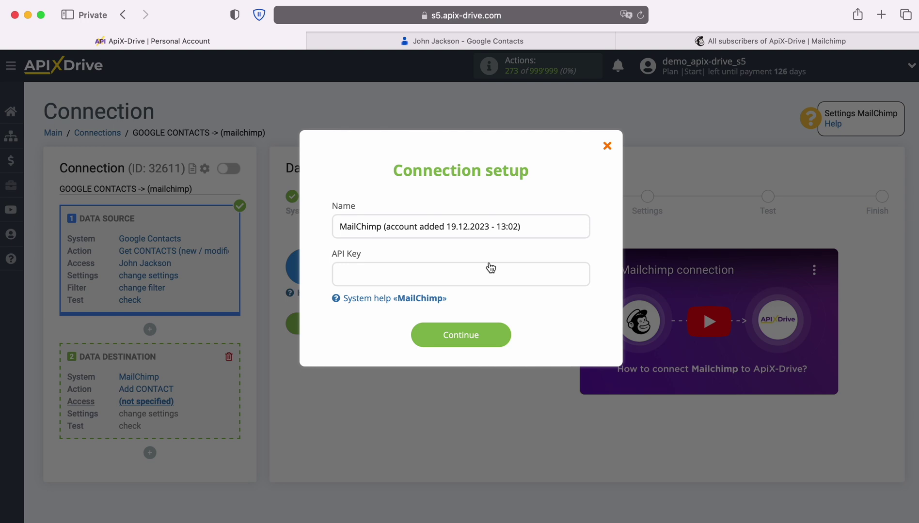
pyautogui.click(648, 40)
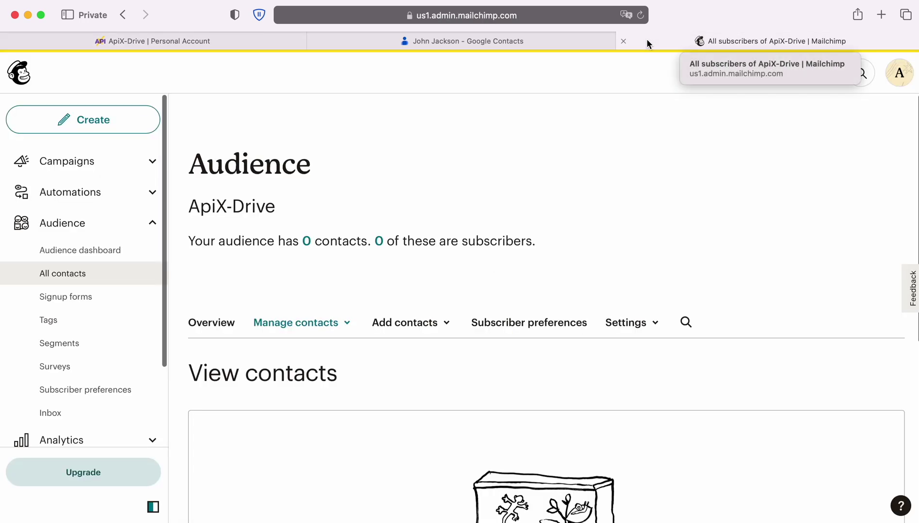
pyautogui.click(893, 81)
pyautogui.click(746, 168)
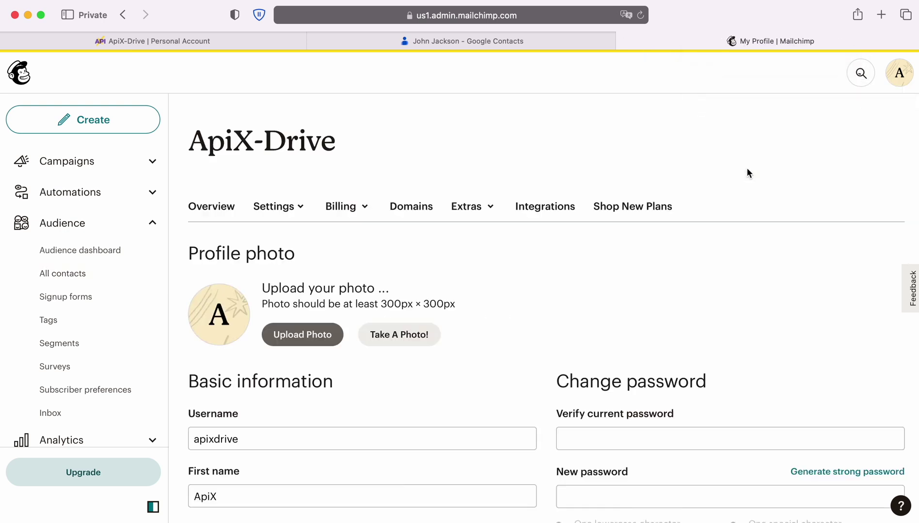
pyautogui.click(478, 207)
pyautogui.click(480, 266)
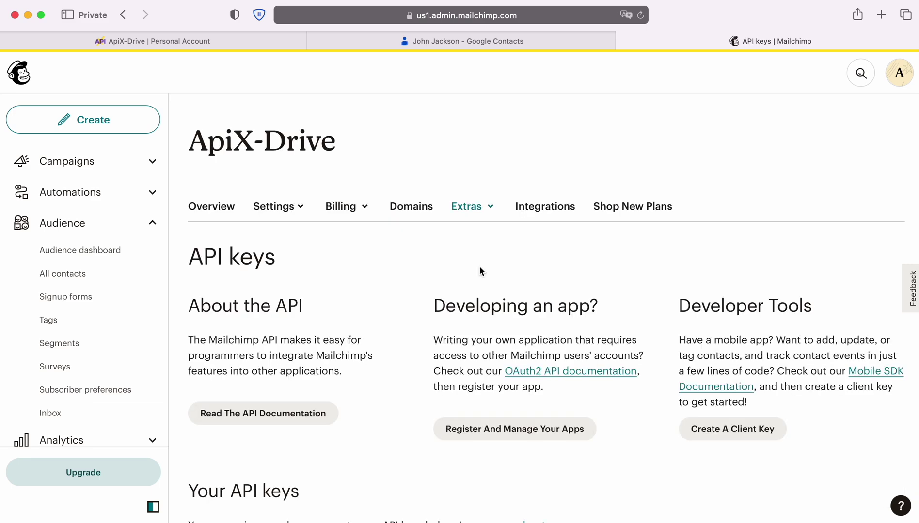
# Generate a new Mailchimp API key named "ApiX-Drive Google Contacts"
pyautogui.scroll(-3, 481, 270)
pyautogui.scroll(-8, 480, 269)
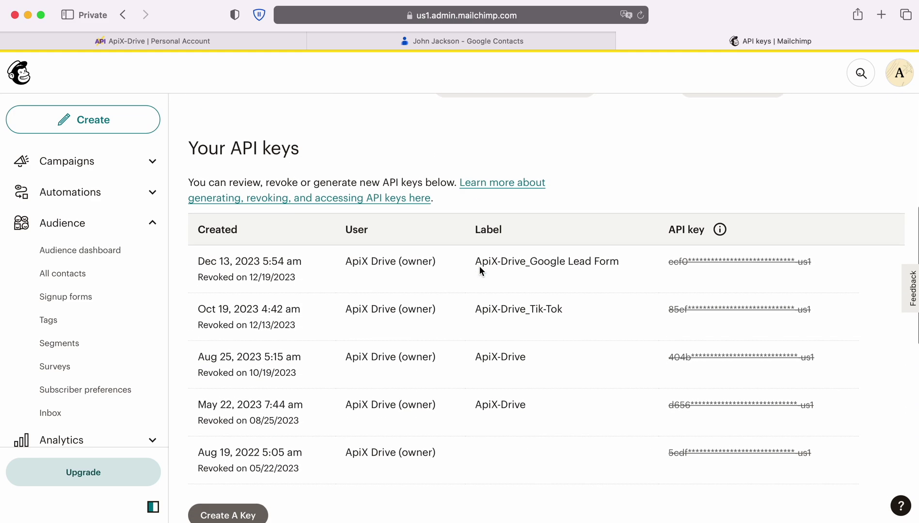
pyautogui.click(257, 453)
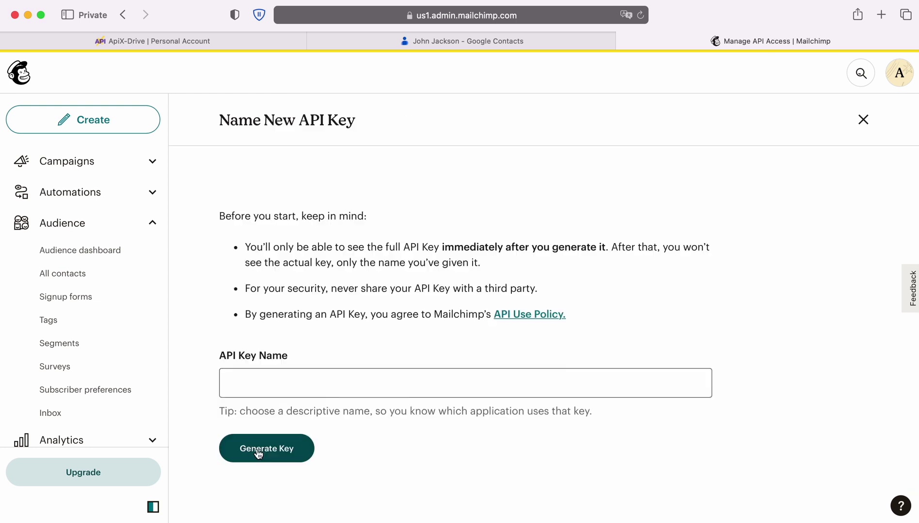
pyautogui.click(291, 384)
pyautogui.write('ApiX-Drive')
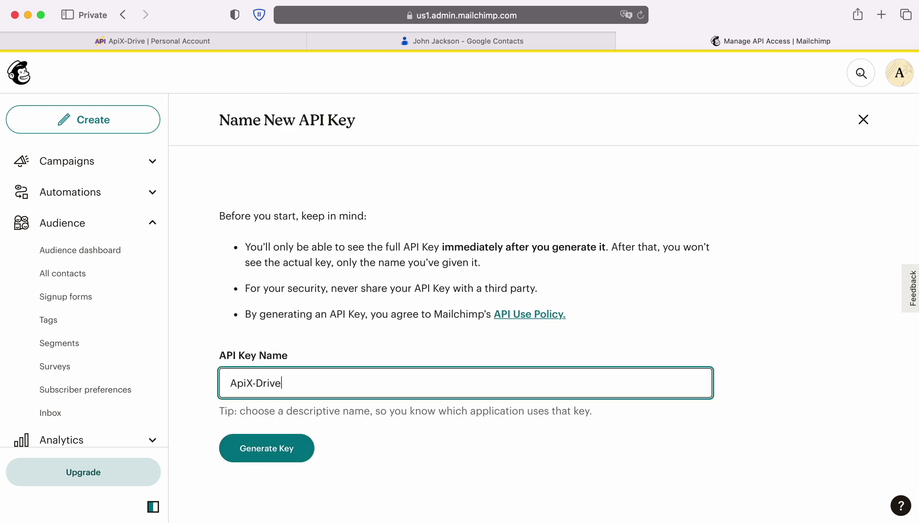
pyautogui.write(' Google Contacts')
pyautogui.click(275, 421)
pyautogui.click(289, 446)
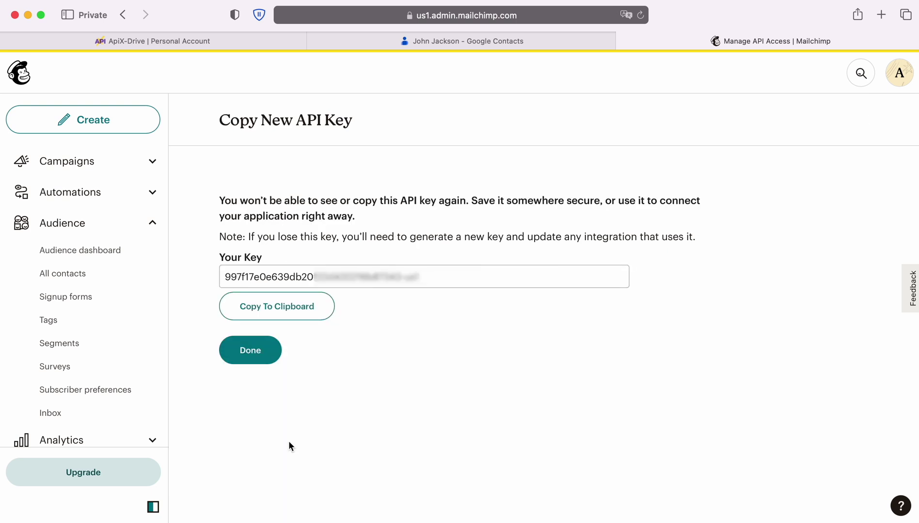
# Copy the new Mailchimp API key, paste it into the API Key field of ApiX-Drive's connection setup, and save the account
pyautogui.click(299, 314)
pyautogui.click(222, 42)
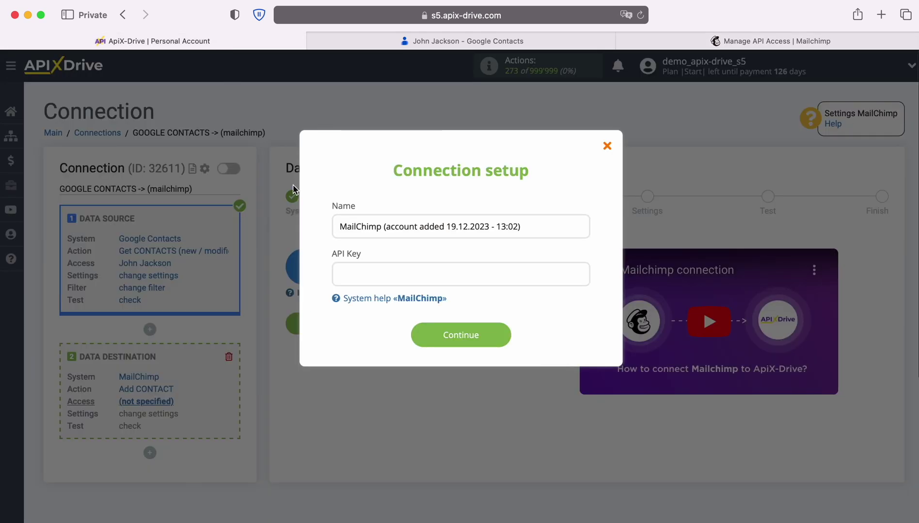
pyautogui.rightClick(353, 274)
pyautogui.click(373, 310)
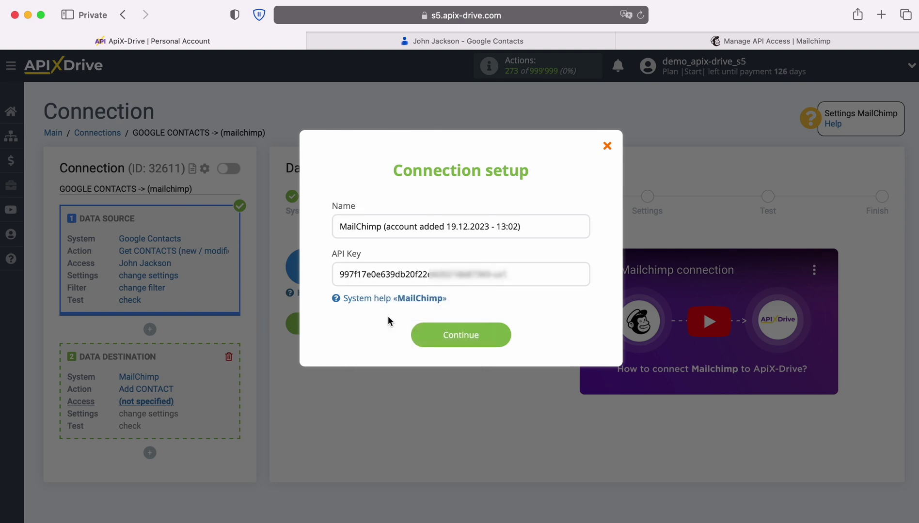
pyautogui.click(504, 336)
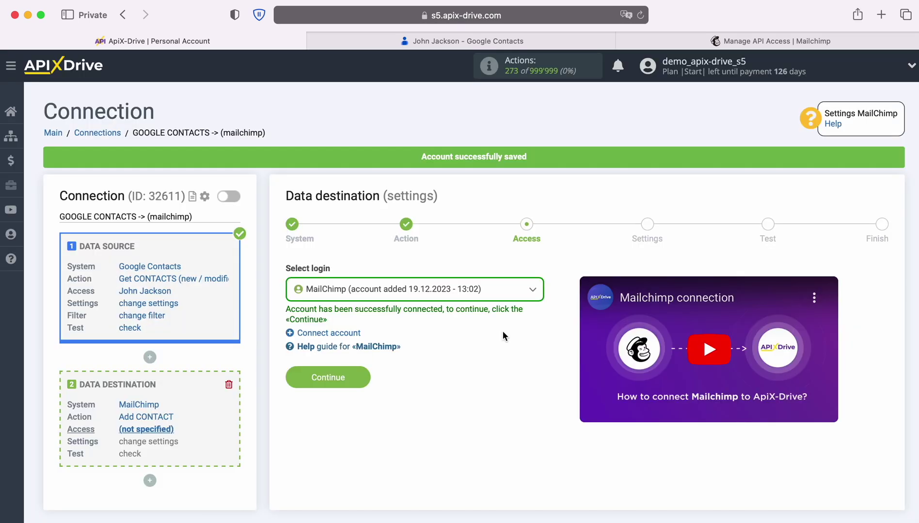
# Select the newly connected MailChimp account as the destination login and continue to the settings stage
pyautogui.click(495, 298)
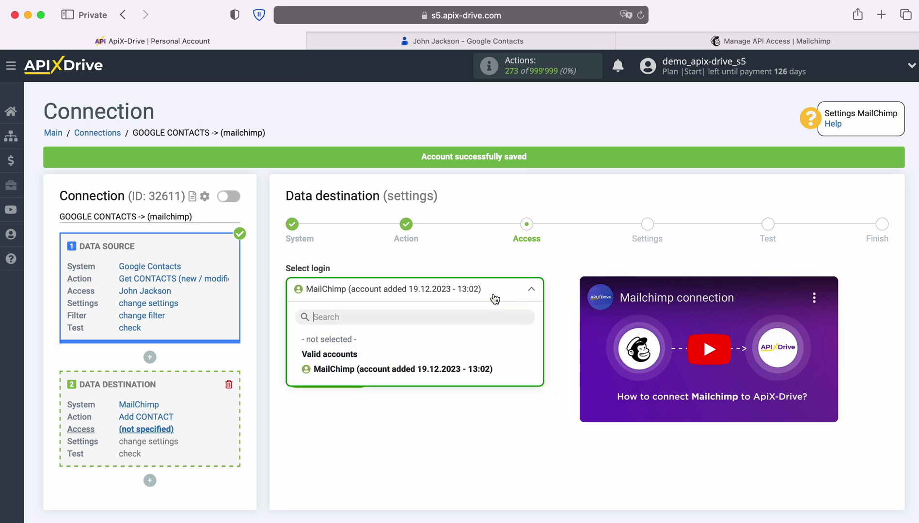
pyautogui.click(485, 367)
pyautogui.click(364, 374)
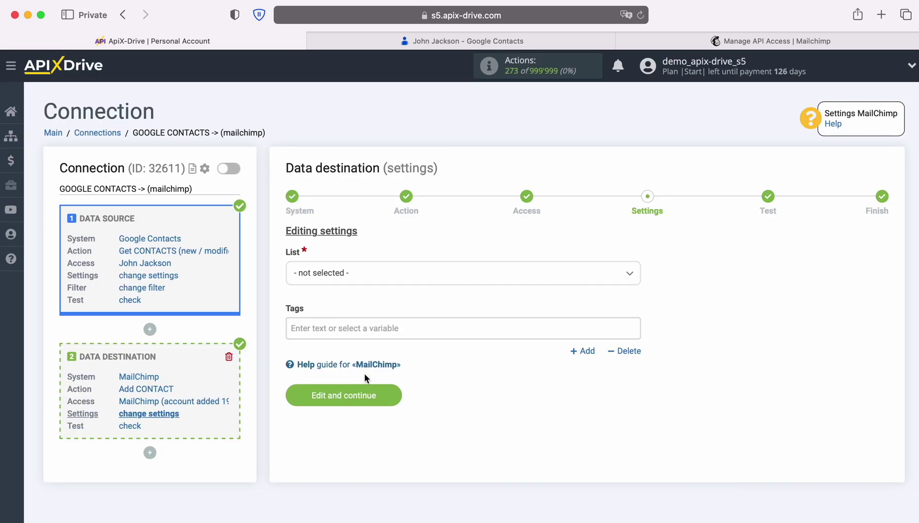
# Set the destination list to ApiX-Drive and map its E-mail field to the Google Contacts E-mail variable
pyautogui.click(354, 279)
pyautogui.click(320, 339)
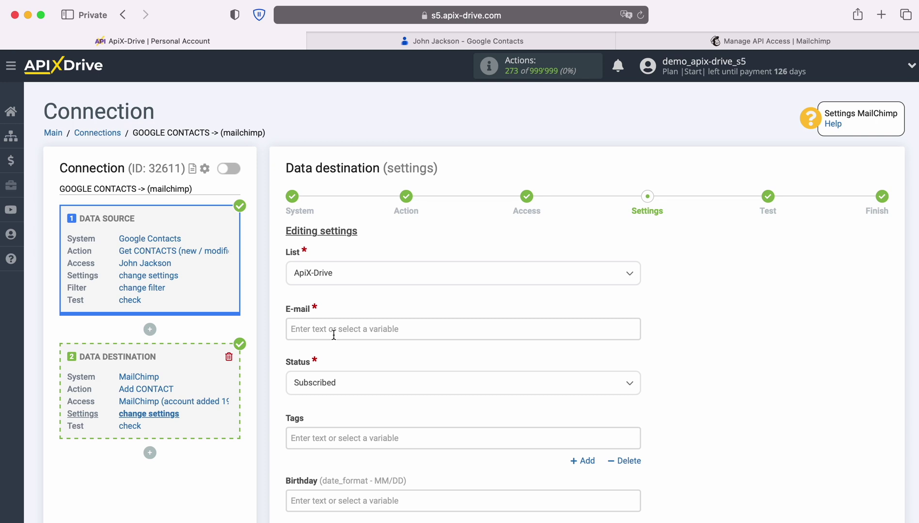
pyautogui.click(333, 332)
pyautogui.scroll(-1, 552, 330)
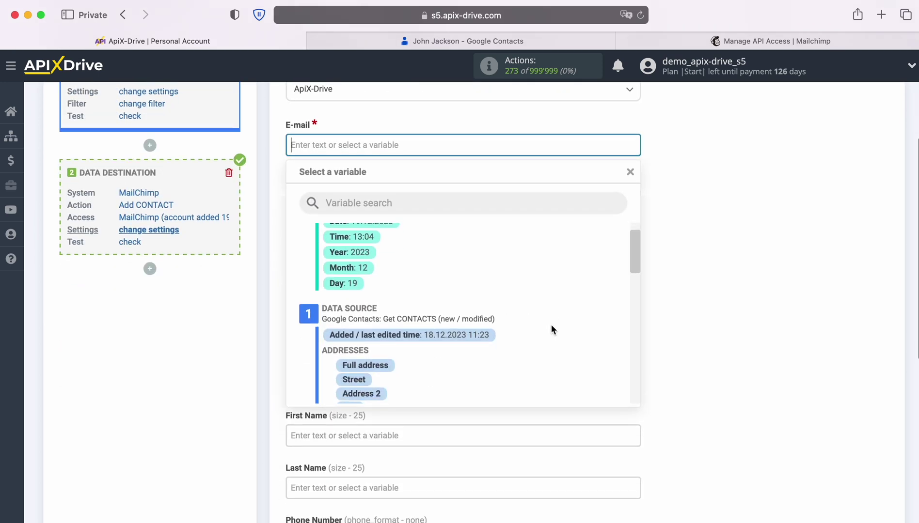
pyautogui.scroll(-5, 551, 329)
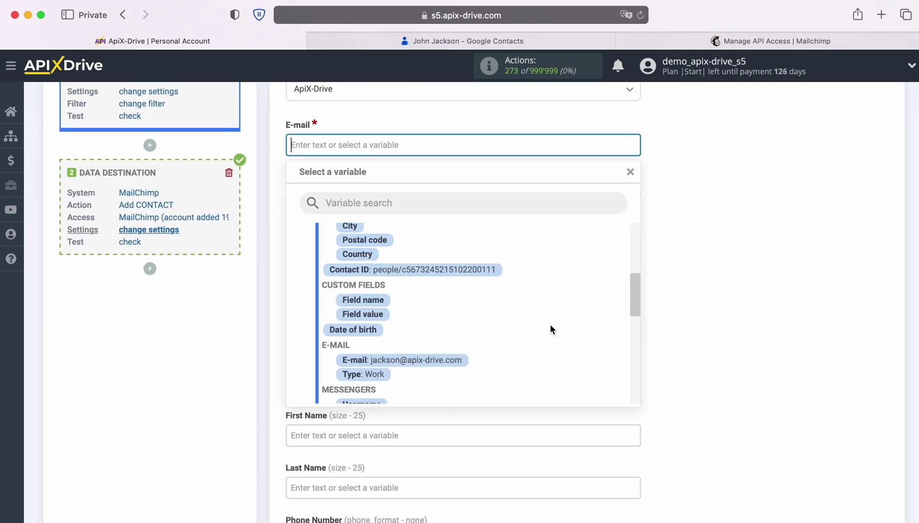
pyautogui.scroll(-2, 550, 329)
pyautogui.click(445, 334)
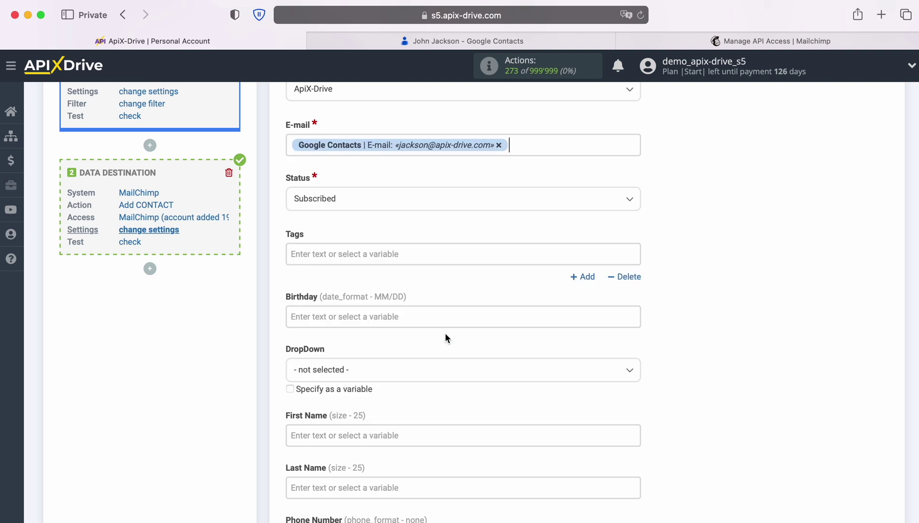
# Choose Subscribed as the contact status and map First Name to the Google Contacts First name variable
pyautogui.click(407, 203)
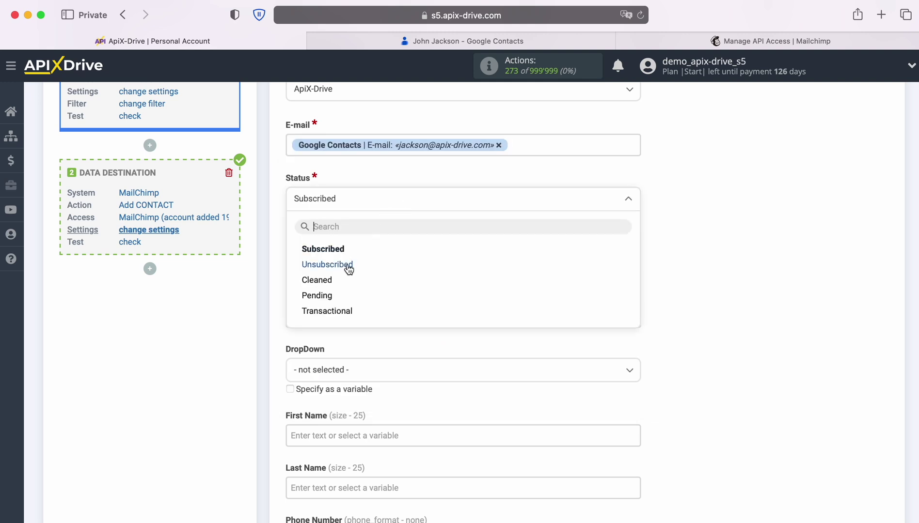
pyautogui.click(328, 250)
pyautogui.scroll(-3, 502, 271)
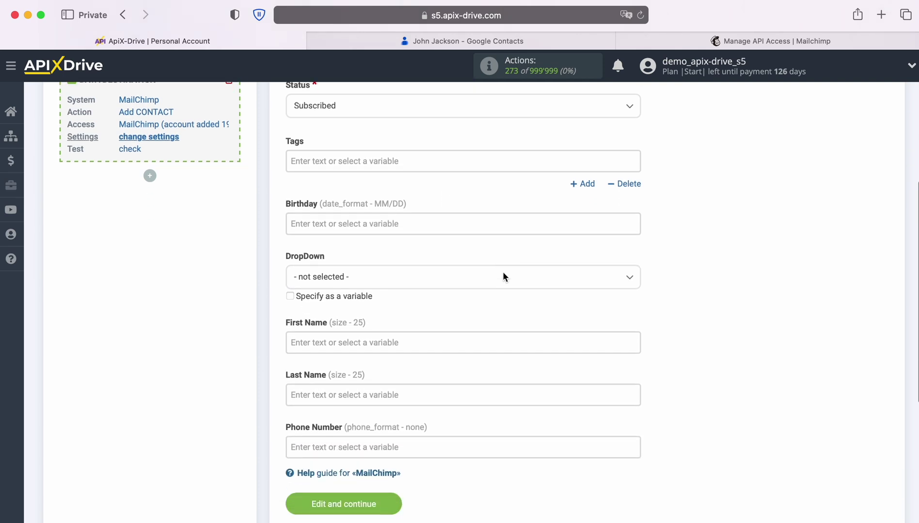
pyautogui.click(421, 293)
pyautogui.scroll(-10, 553, 303)
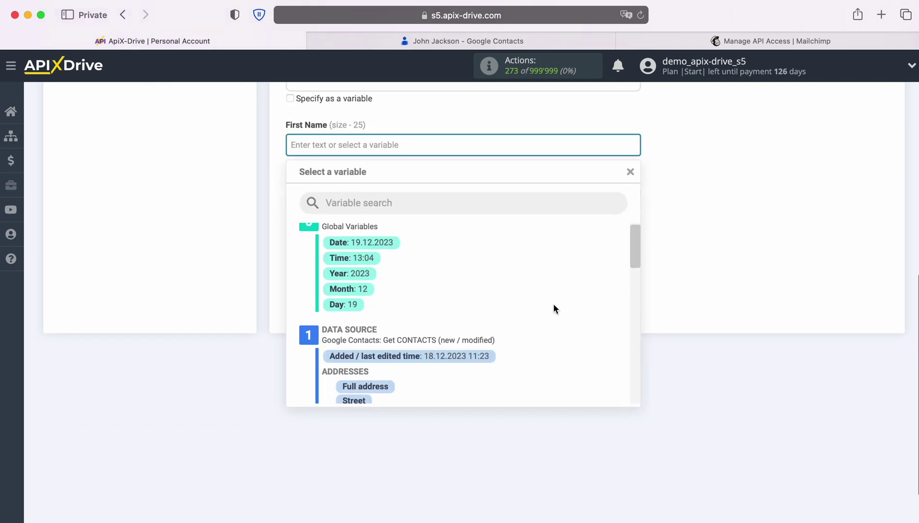
pyautogui.scroll(-5, 552, 303)
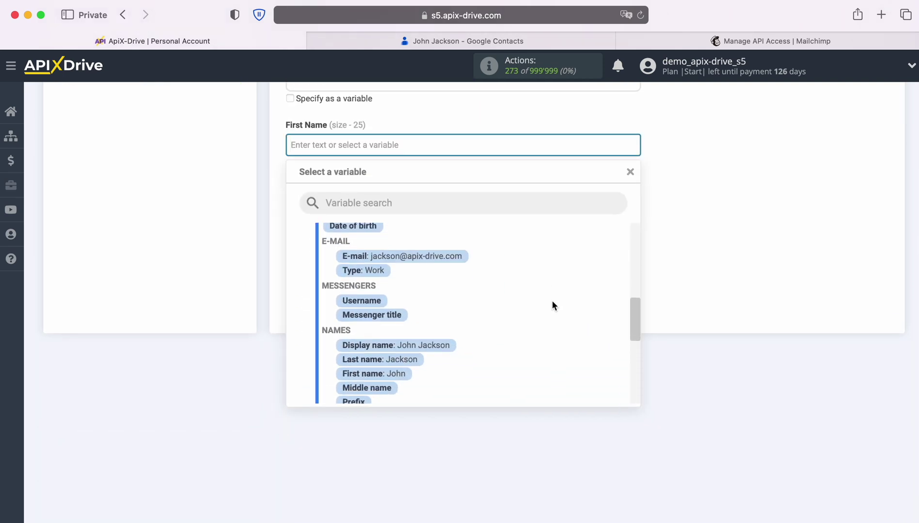
pyautogui.click(394, 326)
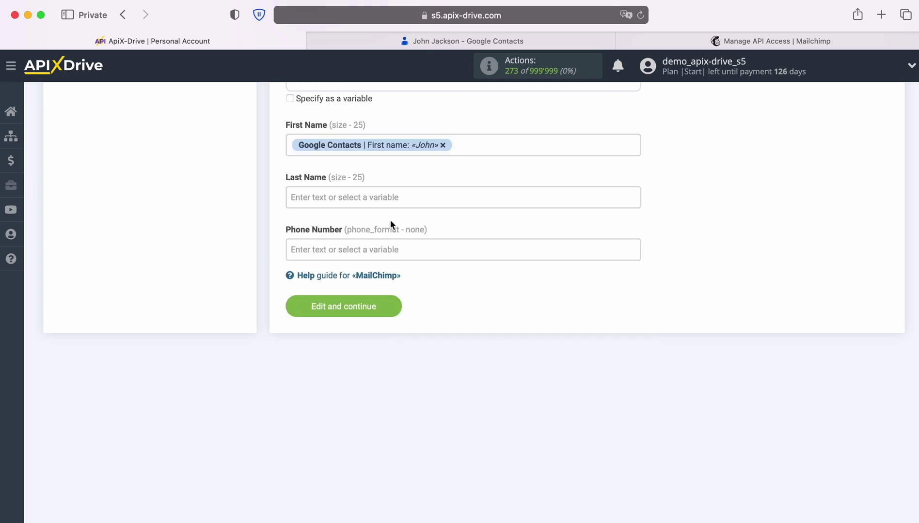
# Map the Last Name field to the Google Contacts Last name variable
pyautogui.click(389, 198)
pyautogui.scroll(-3, 500, 329)
pyautogui.scroll(-10, 550, 331)
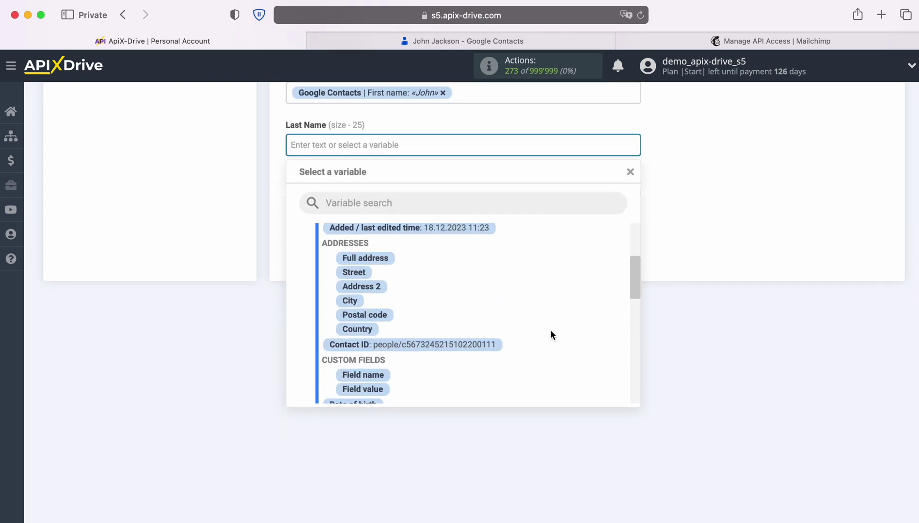
pyautogui.scroll(-3, 550, 333)
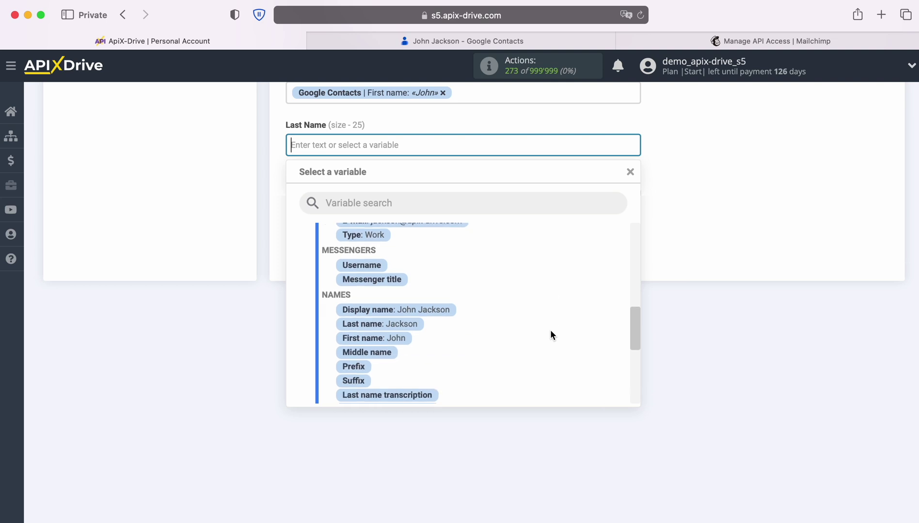
pyautogui.click(405, 322)
# Map the Phone Number field to the Google Contacts Phone variable, then save the settings and continue to the test stage
pyautogui.click(406, 203)
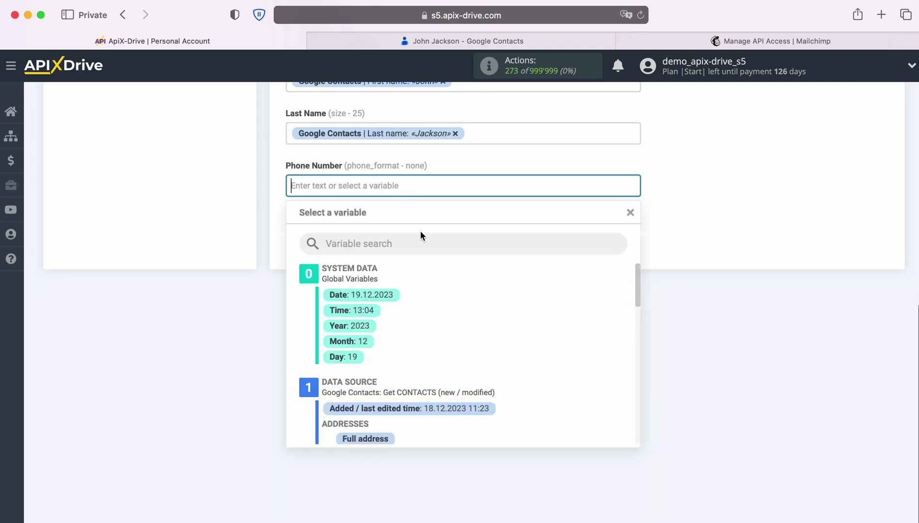
pyautogui.scroll(-5, 561, 356)
pyautogui.scroll(-5, 560, 356)
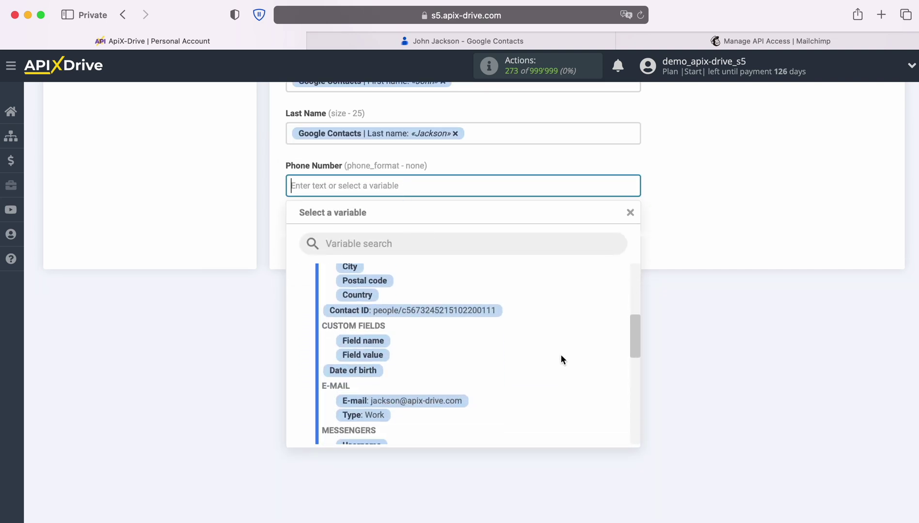
pyautogui.scroll(-2, 560, 360)
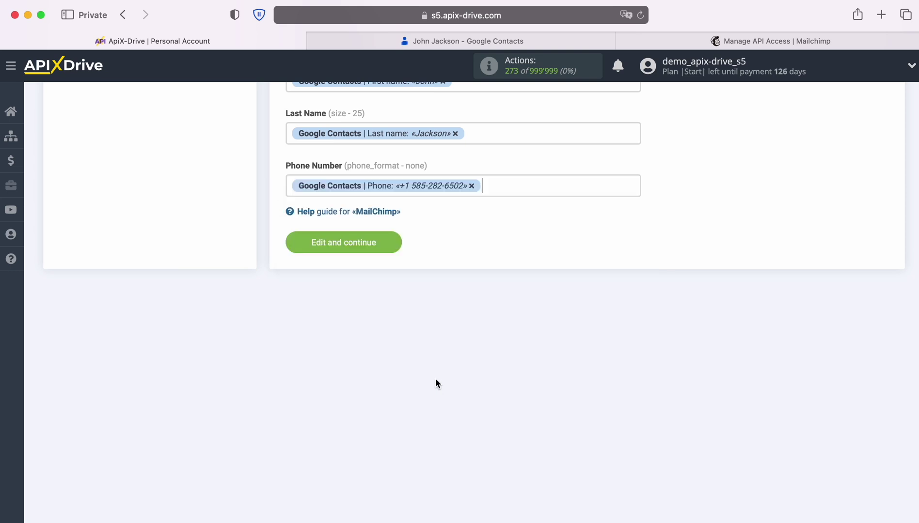
pyautogui.click(395, 242)
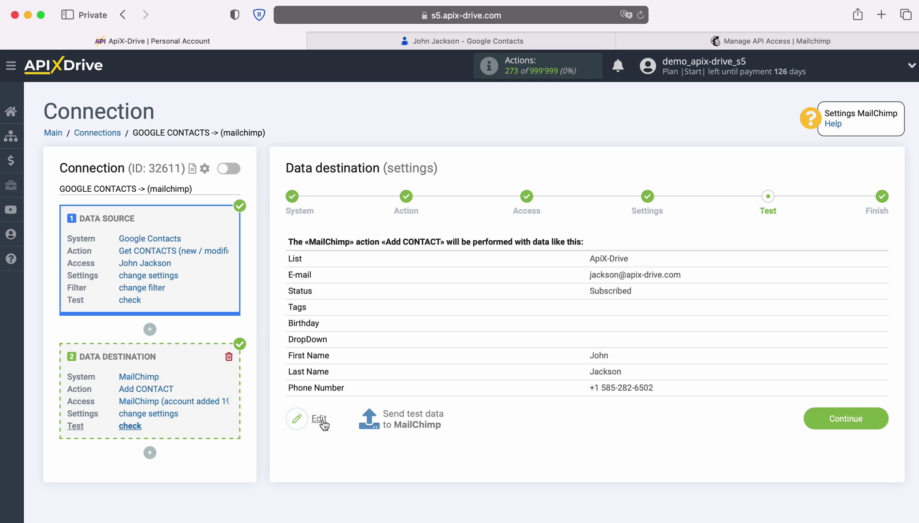
# Send the test data to MailChimp, then switch to Mailchimp and check the contacts in the ApiX-Drive audience
pyautogui.click(411, 417)
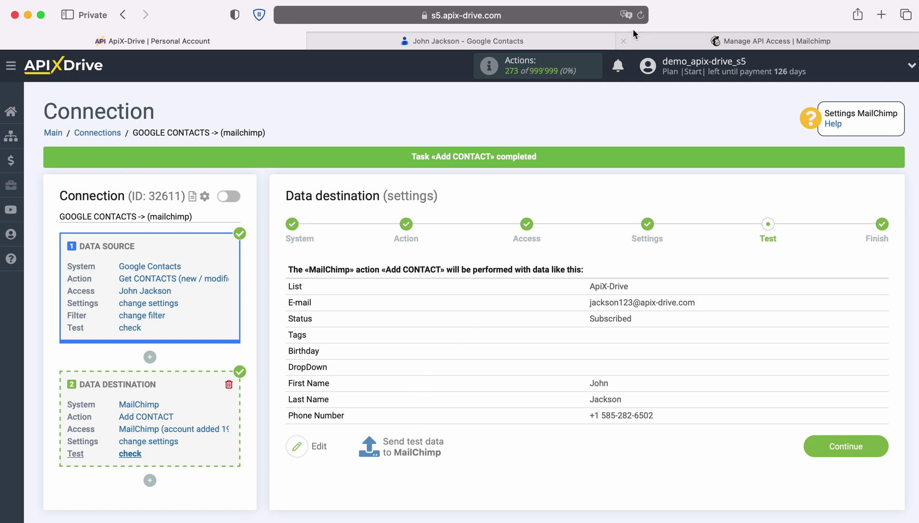
pyautogui.click(647, 42)
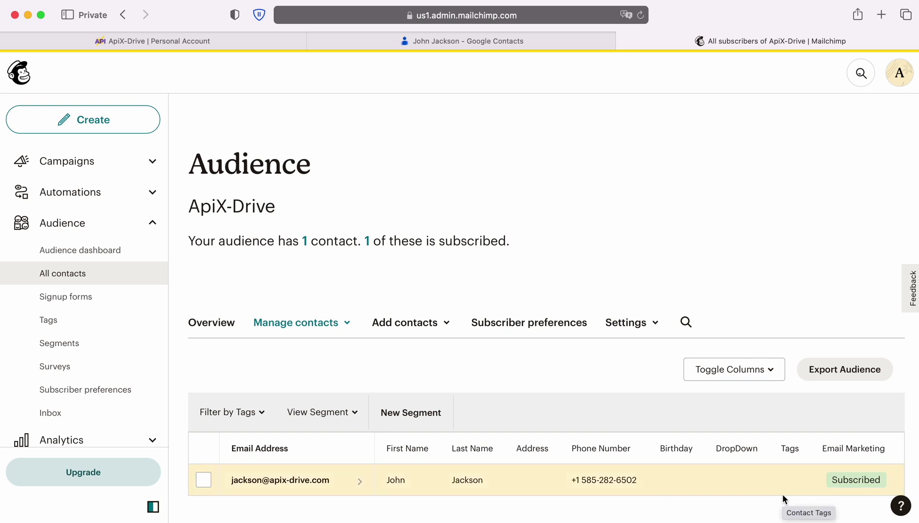
# Return to ApiX-Drive, finish the data destination setup, and enable automatic updates for the connection
pyautogui.click(170, 43)
pyautogui.click(879, 445)
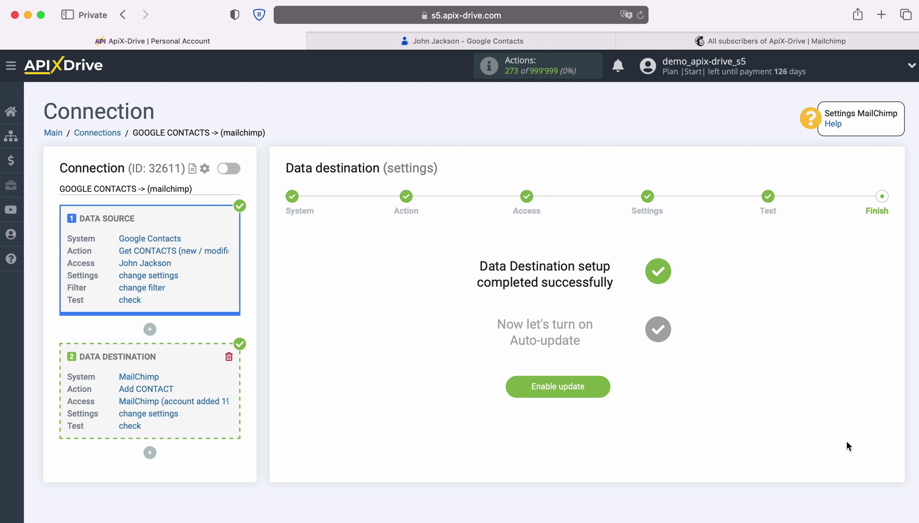
pyautogui.click(604, 385)
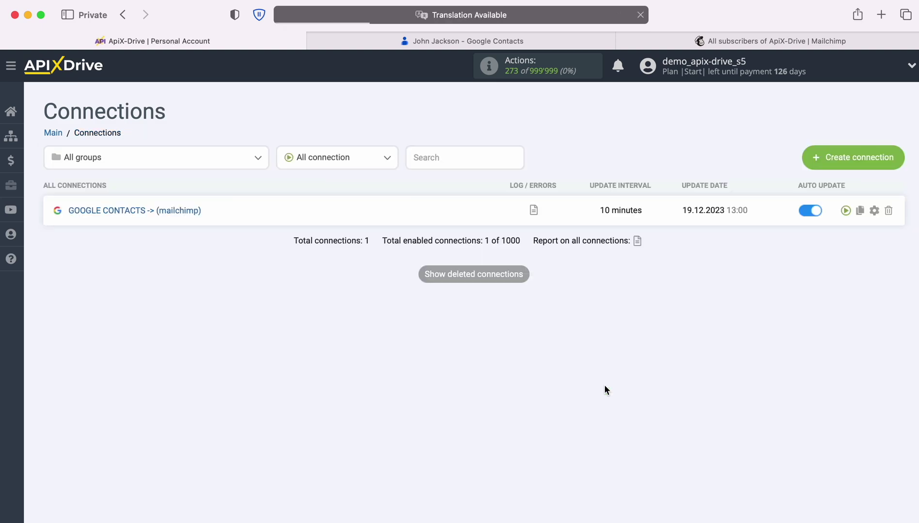
# Set the update interval of the GOOGLE CONTACTS -> (mailchimp) connection to 5 minutes and save its settings
pyautogui.click(873, 210)
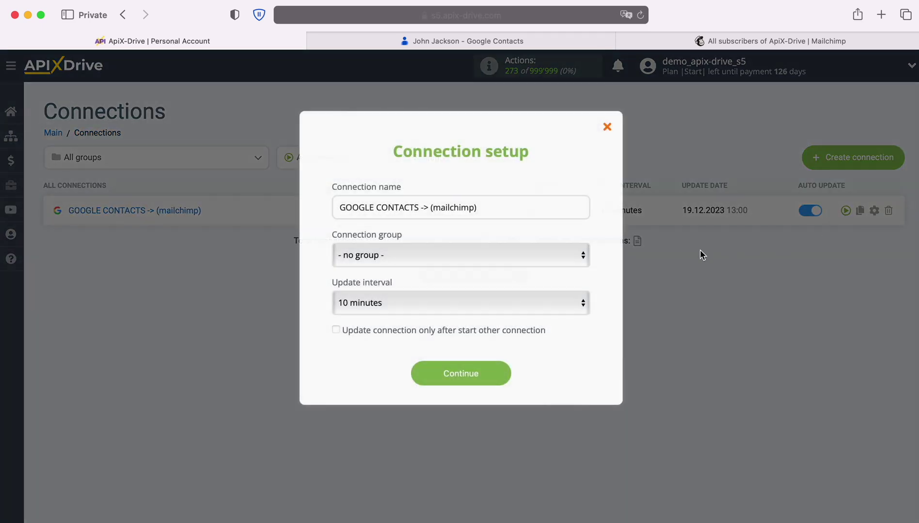
pyautogui.click(556, 303)
pyautogui.click(529, 286)
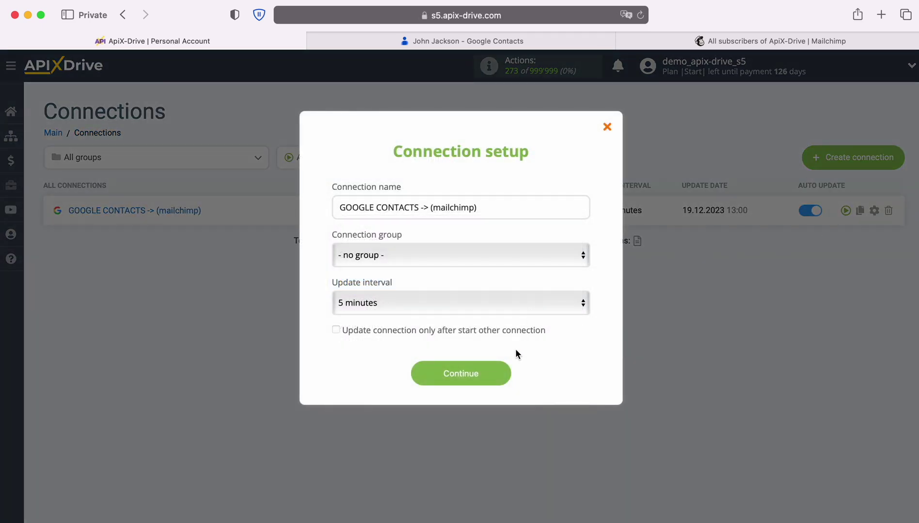
pyautogui.click(504, 378)
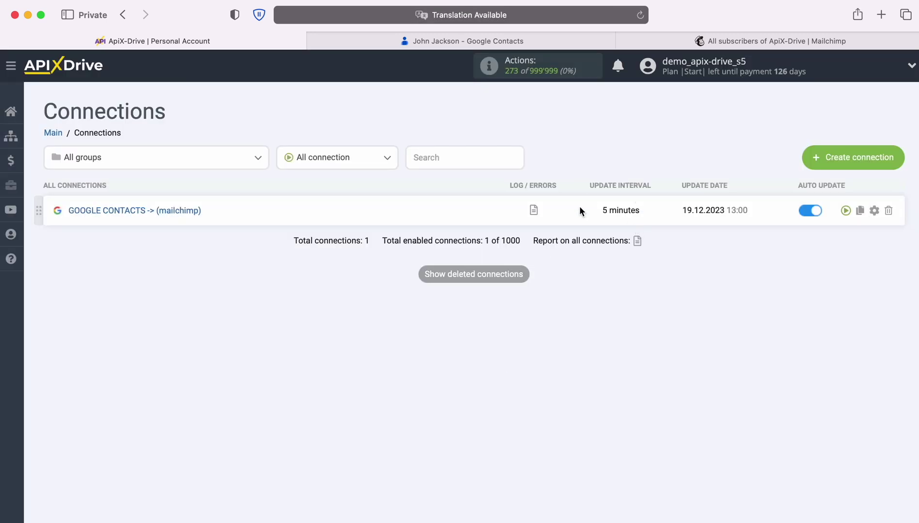